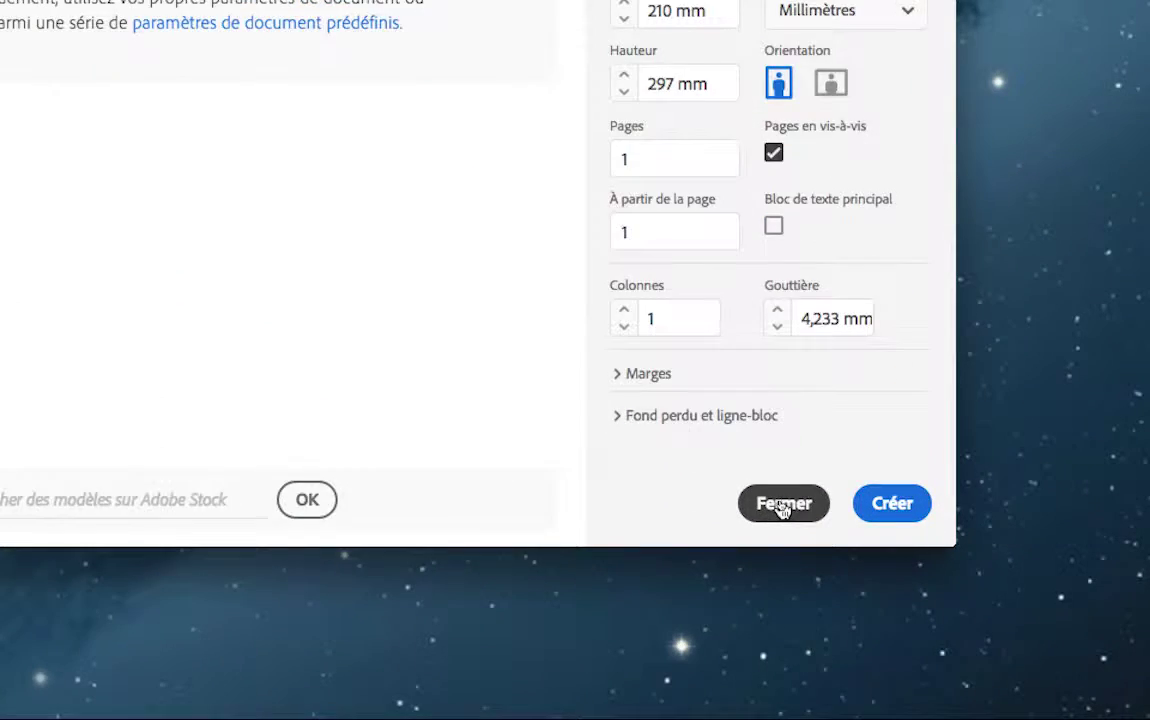
Step: Close the new-document window and enable the legacy "Nouveau document" dialog in the general preferences
{"action": "left_click", "coordinate": [781, 503]}
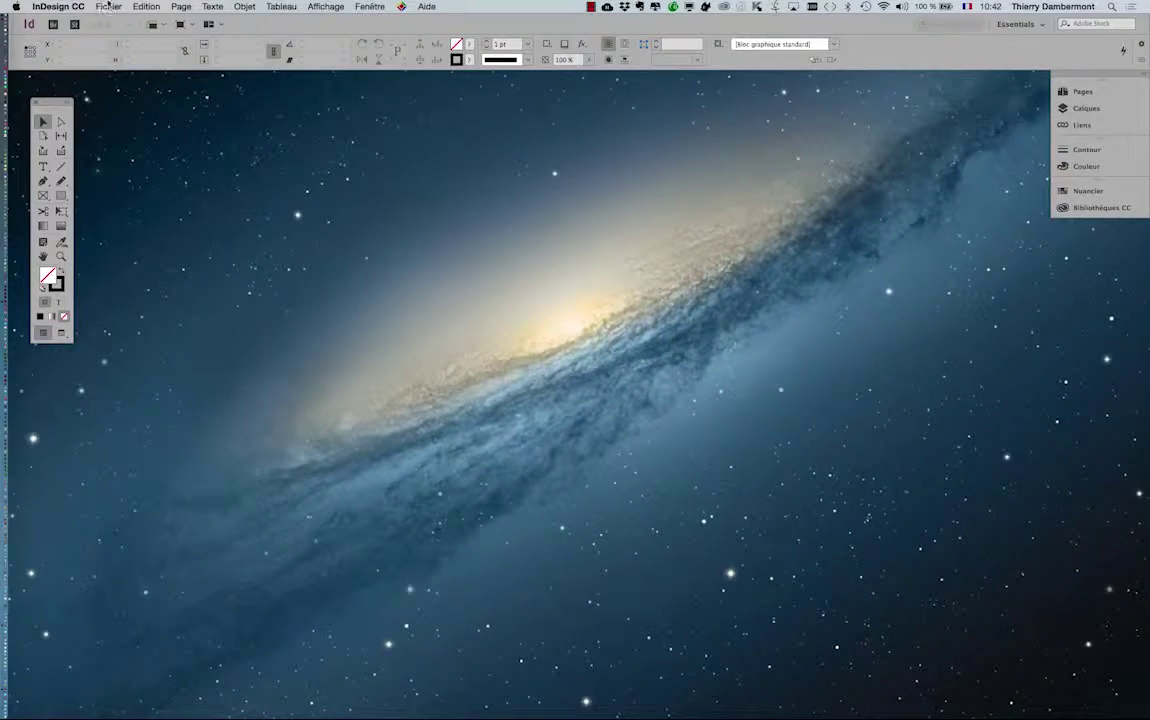
{"action": "left_click", "coordinate": [106, 6]}
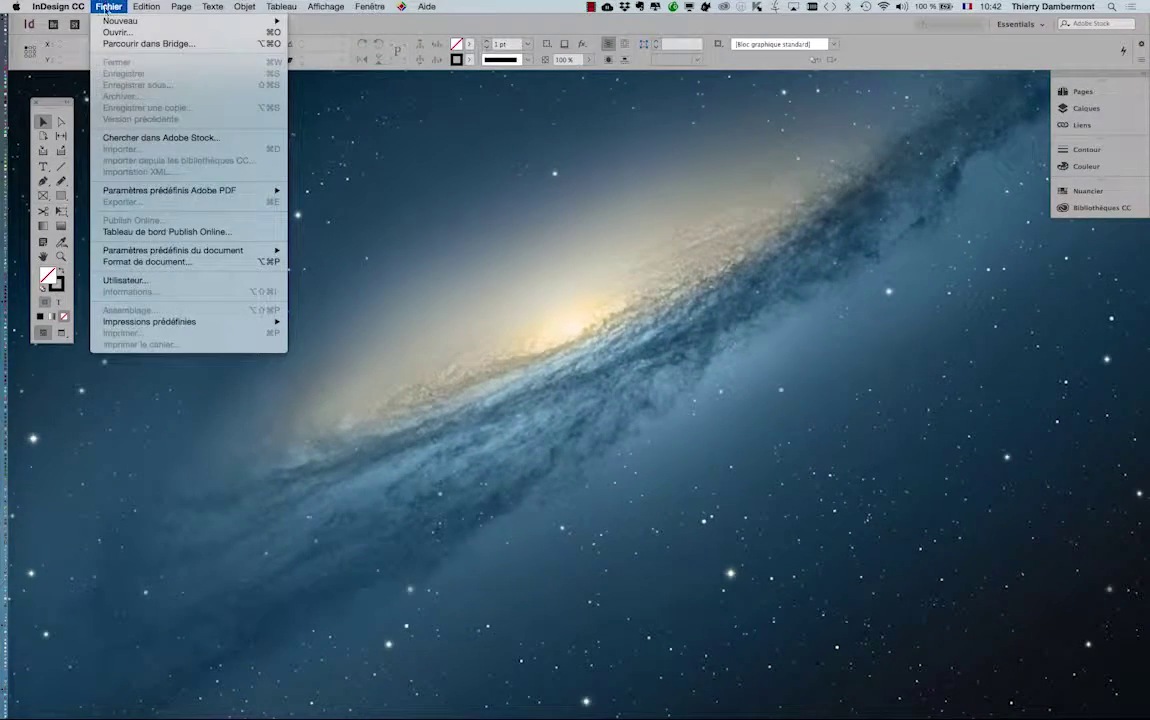
{"action": "mouse_move", "coordinate": [58, 6]}
{"action": "mouse_move", "coordinate": [85, 33]}
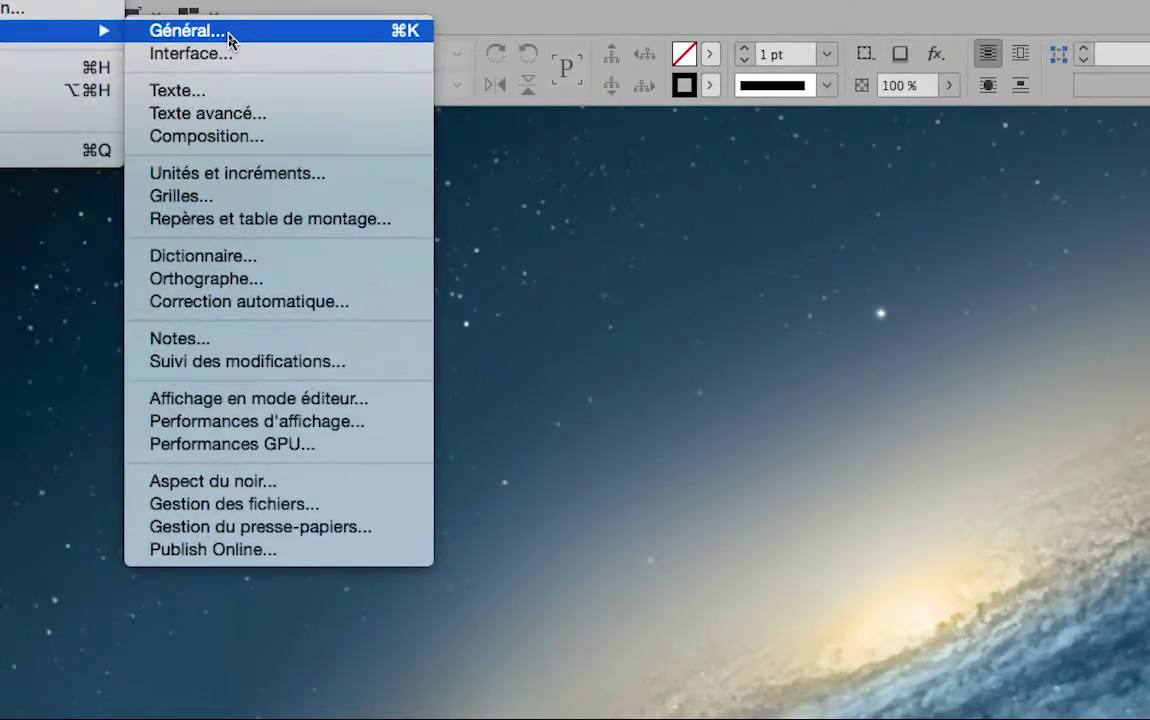
{"action": "left_click", "coordinate": [229, 38]}
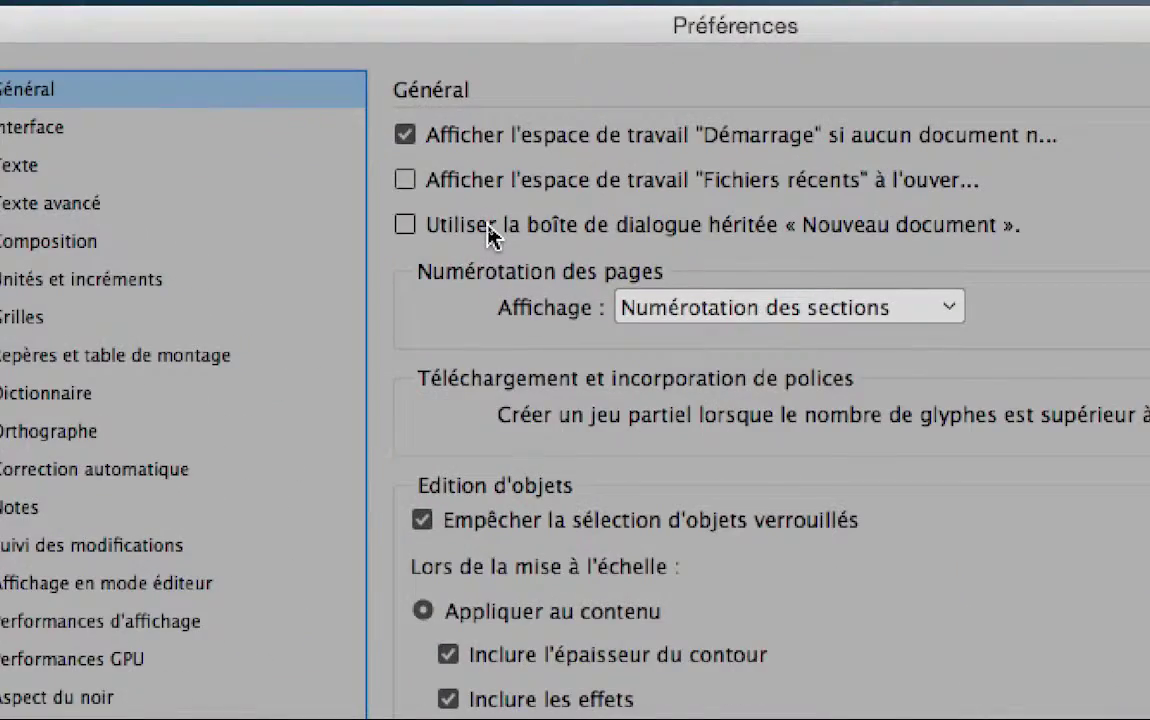
{"action": "left_click", "coordinate": [490, 227]}
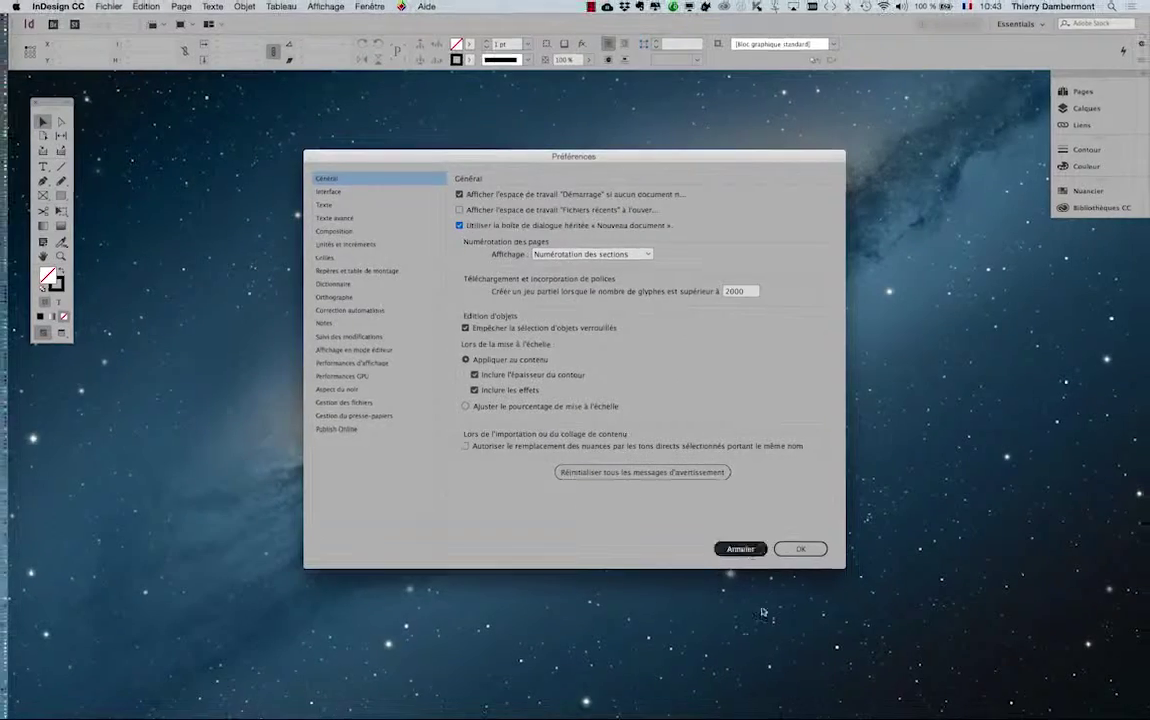
{"action": "key", "text": "Return"}
Step: Start a new document with the mode set to Impression
{"action": "left_click", "coordinate": [108, 6]}
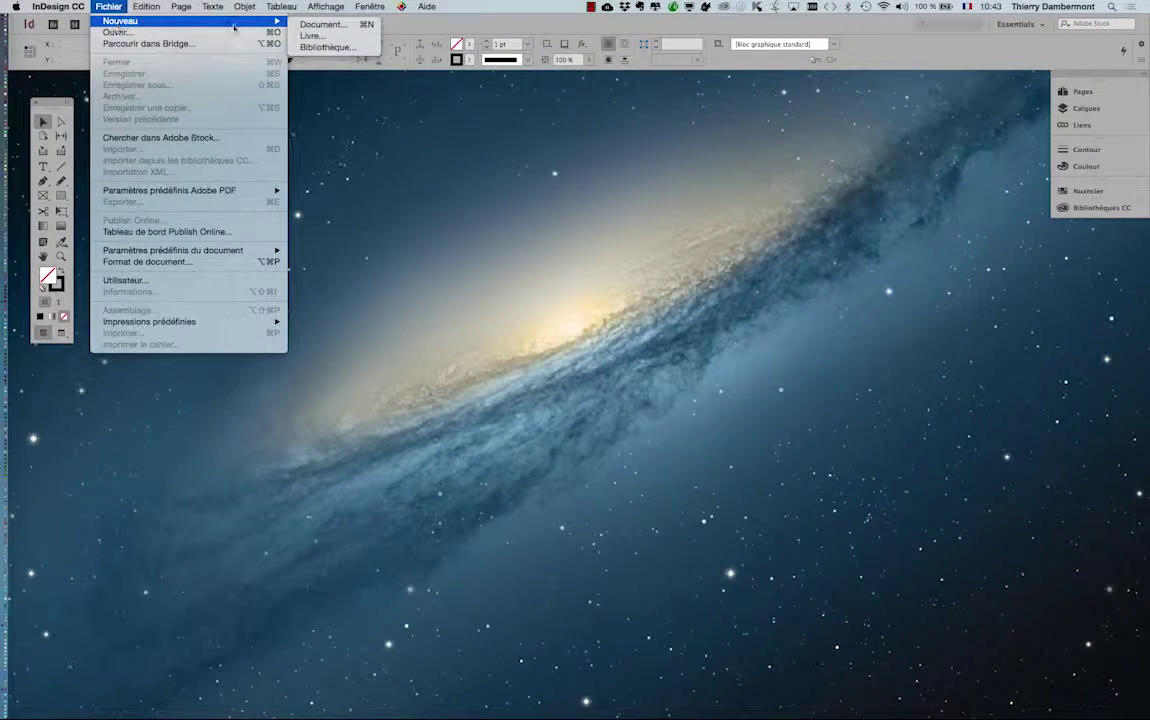
{"action": "mouse_move", "coordinate": [250, 20]}
{"action": "left_click", "coordinate": [296, 24]}
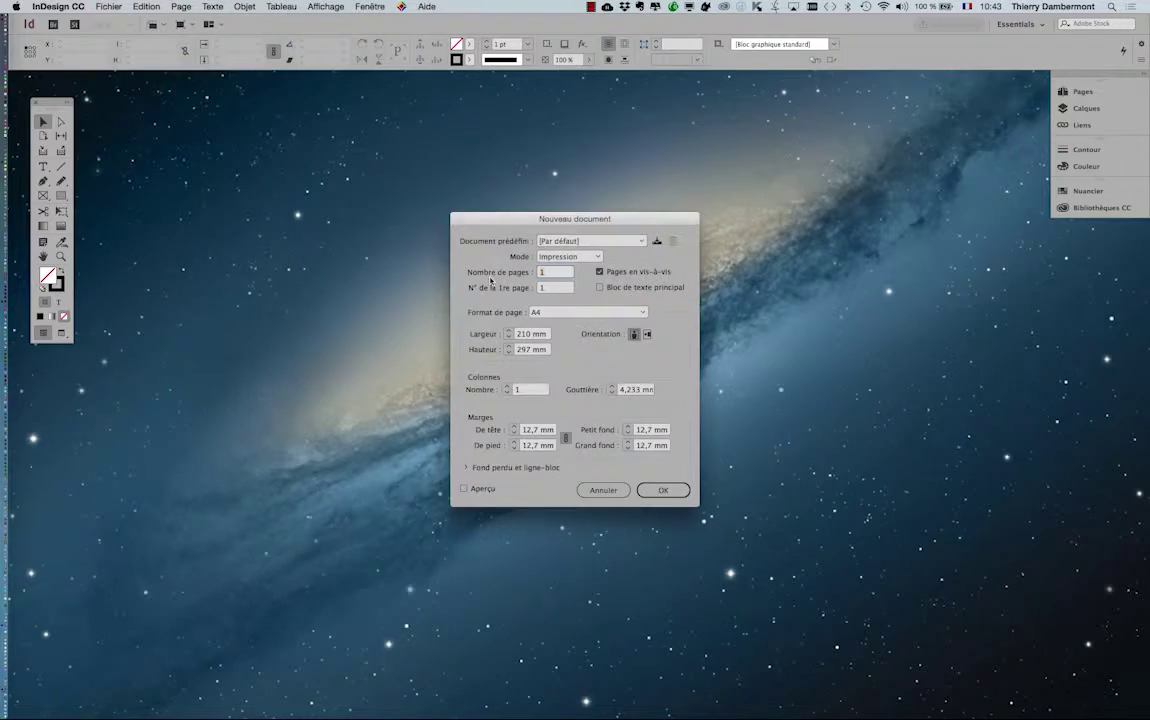
{"action": "left_click_drag", "start_coordinate": [527, 221], "coordinate": [427, 162]}
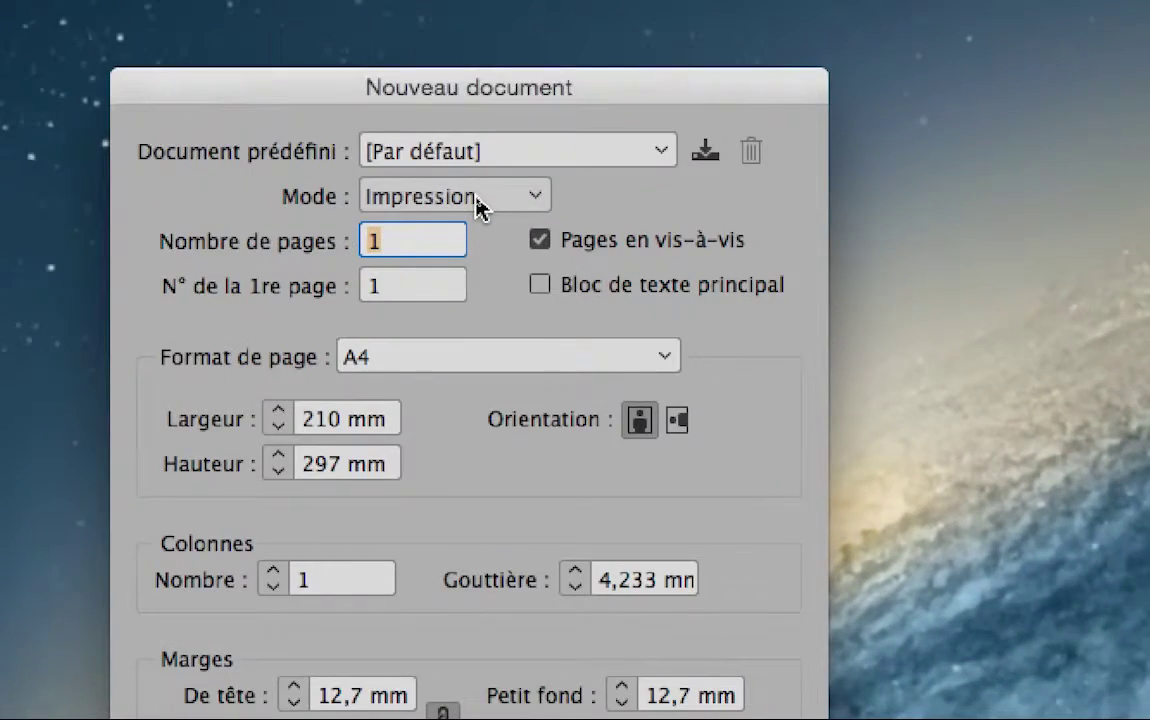
{"action": "left_click", "coordinate": [477, 199]}
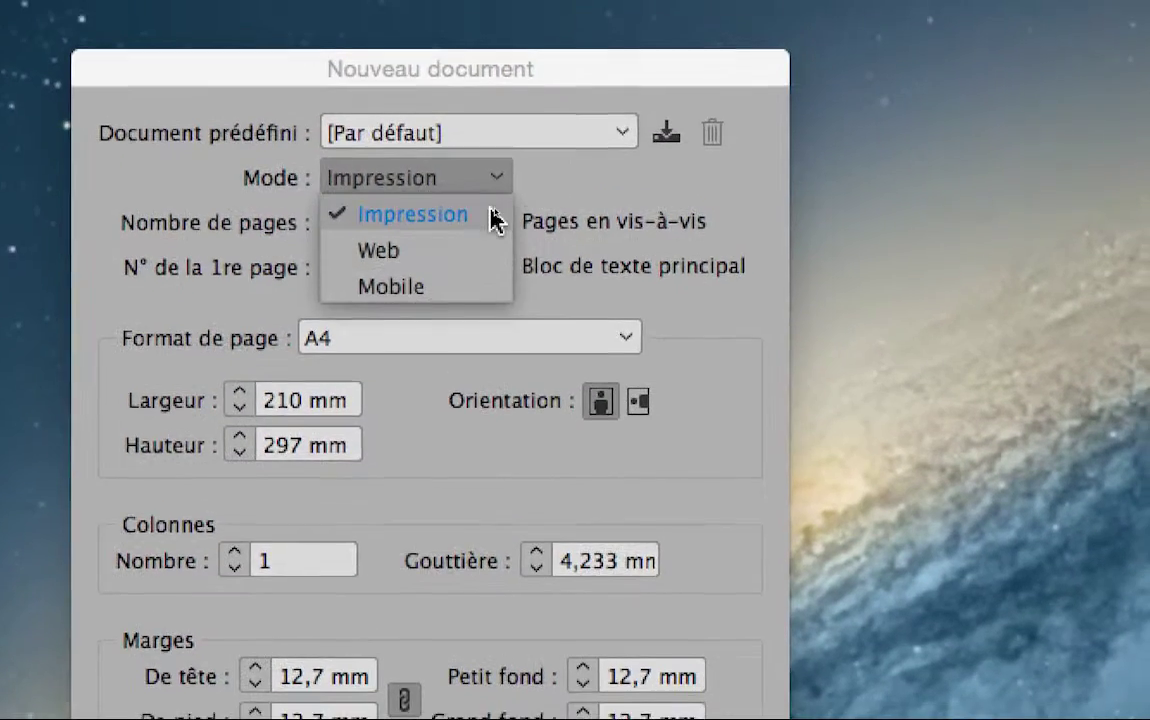
{"action": "left_click", "coordinate": [500, 160]}
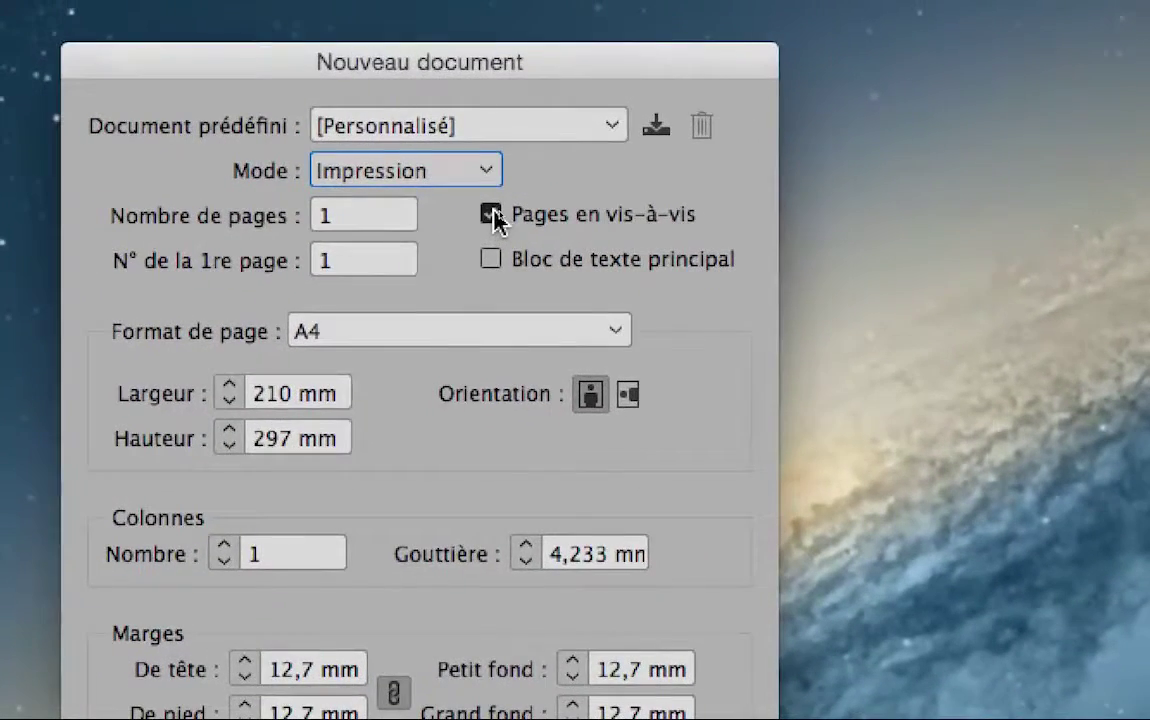
Step: Turn off facing pages, enable the preview and create the one-page A4 portrait document with 12,7 mm margins
{"action": "left_click", "coordinate": [491, 215]}
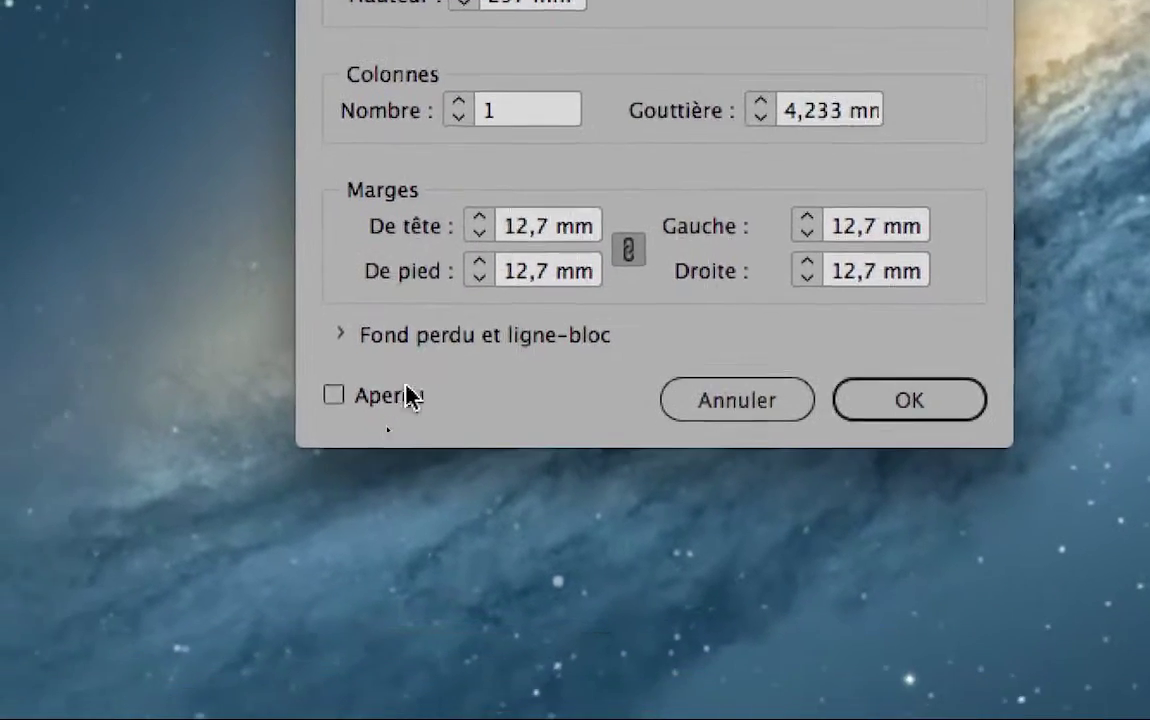
{"action": "left_click", "coordinate": [405, 398]}
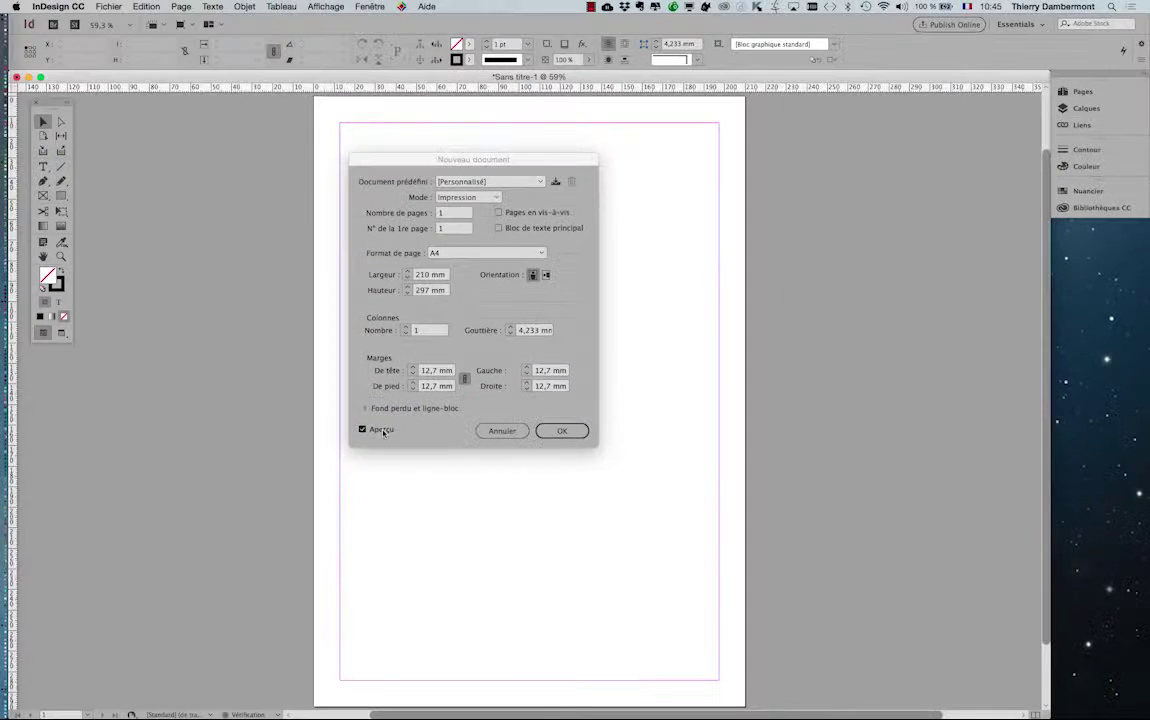
{"action": "left_click_drag", "start_coordinate": [377, 160], "coordinate": [800, 117]}
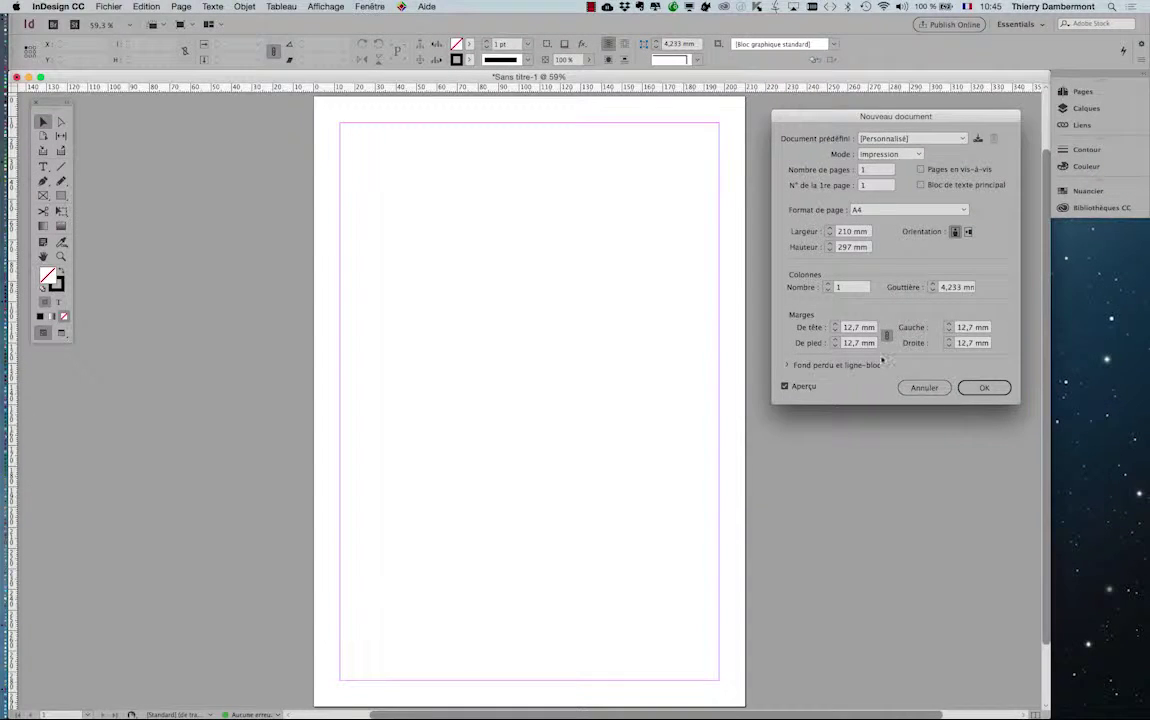
{"action": "left_click", "coordinate": [985, 388]}
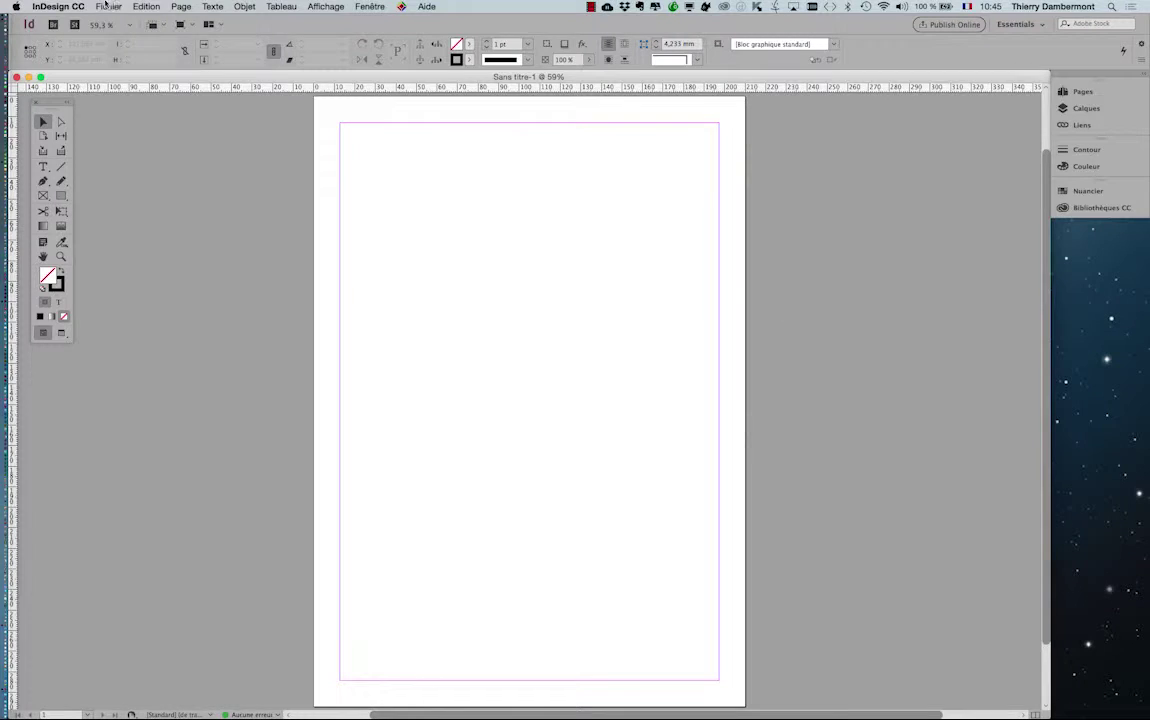
Step: Start saving the document in the JOUR 5 IVE folder under the name premier-doc-01
{"action": "left_click", "coordinate": [108, 6]}
{"action": "left_click", "coordinate": [127, 84]}
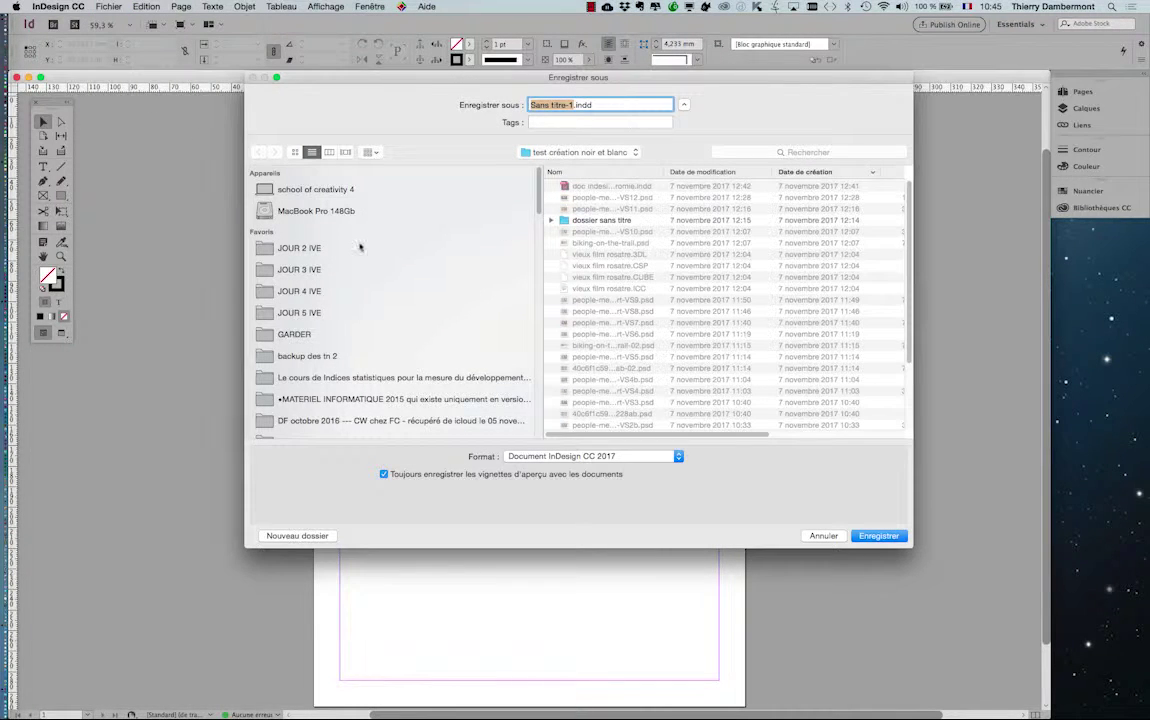
{"action": "left_click", "coordinate": [334, 316]}
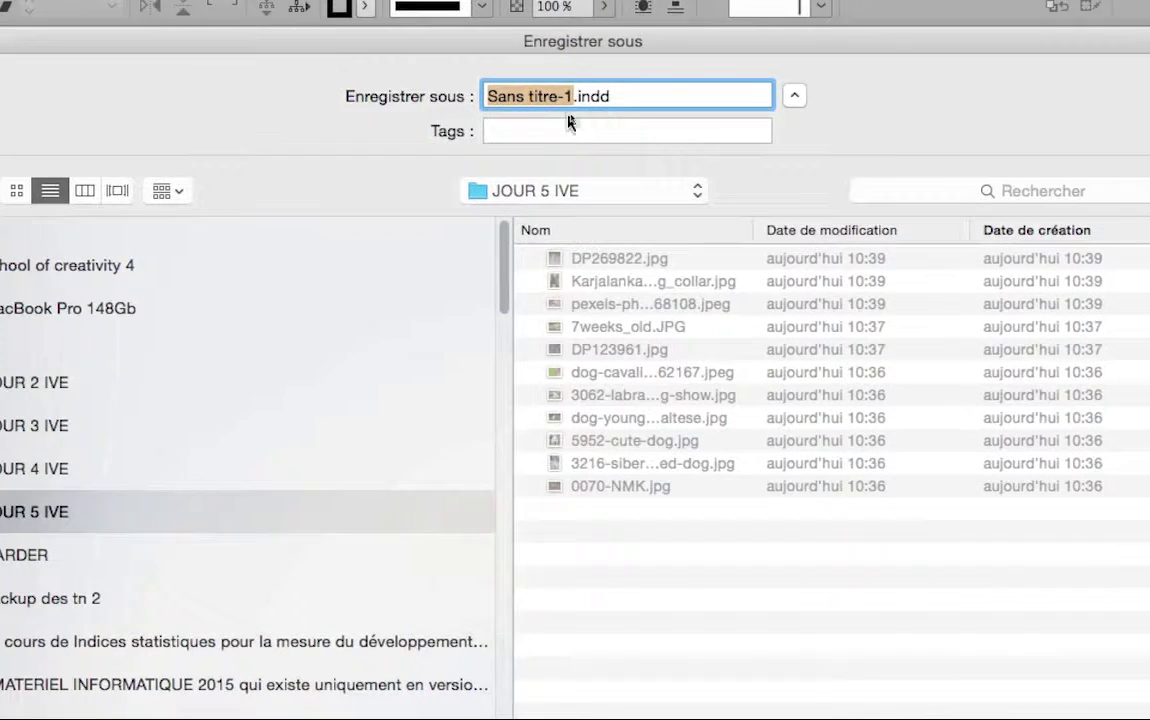
{"action": "type", "text": "premeir"}
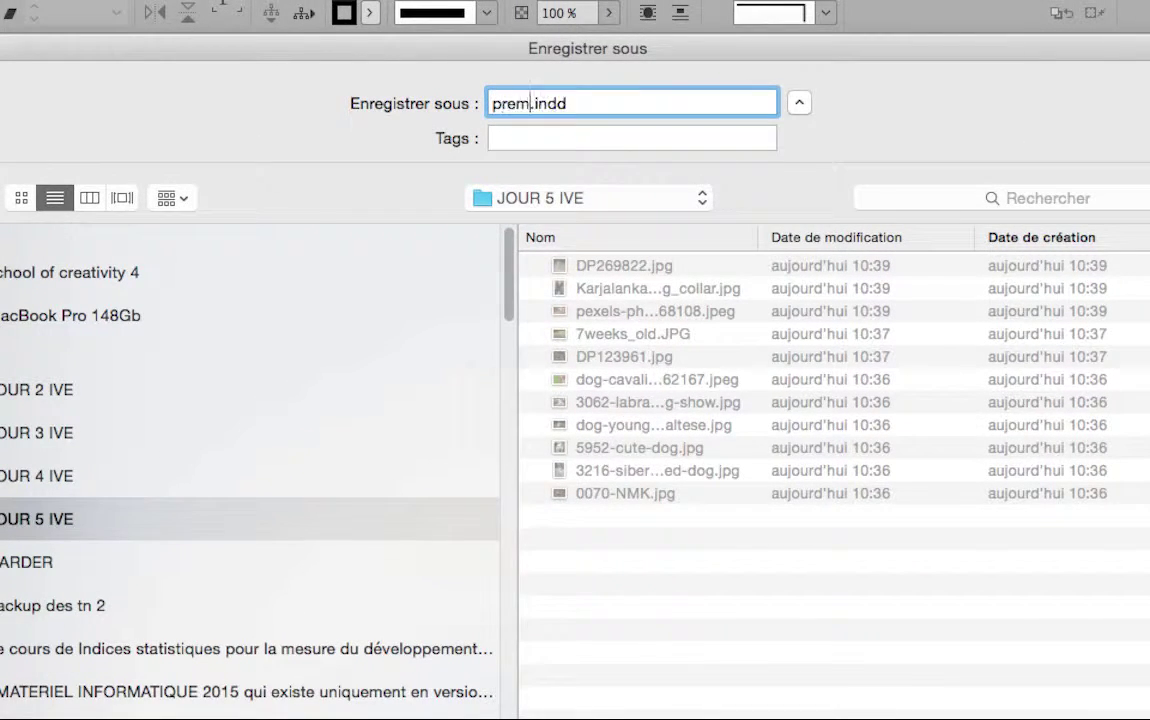
{"action": "key", "text": "BackSpace"}
{"action": "key", "text": "BackSpace"}
{"action": "key", "text": "BackSpace"}
{"action": "type", "text": "ier-doc-01"}
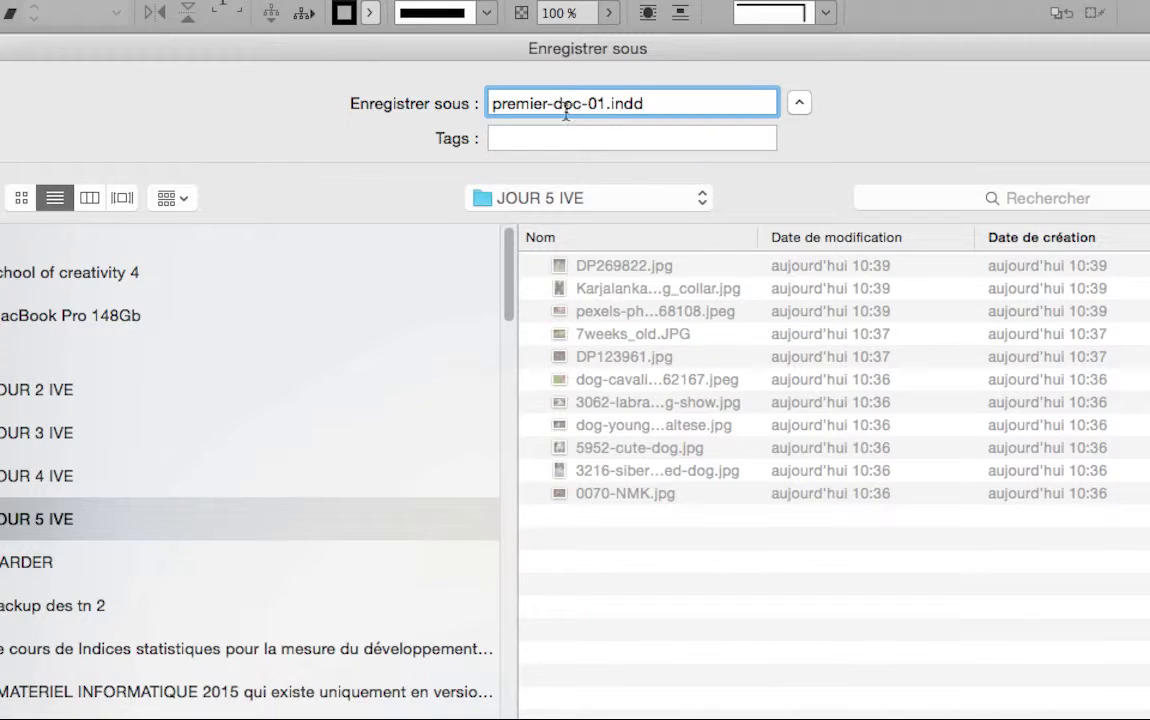
{"action": "double_click", "coordinate": [622, 103]}
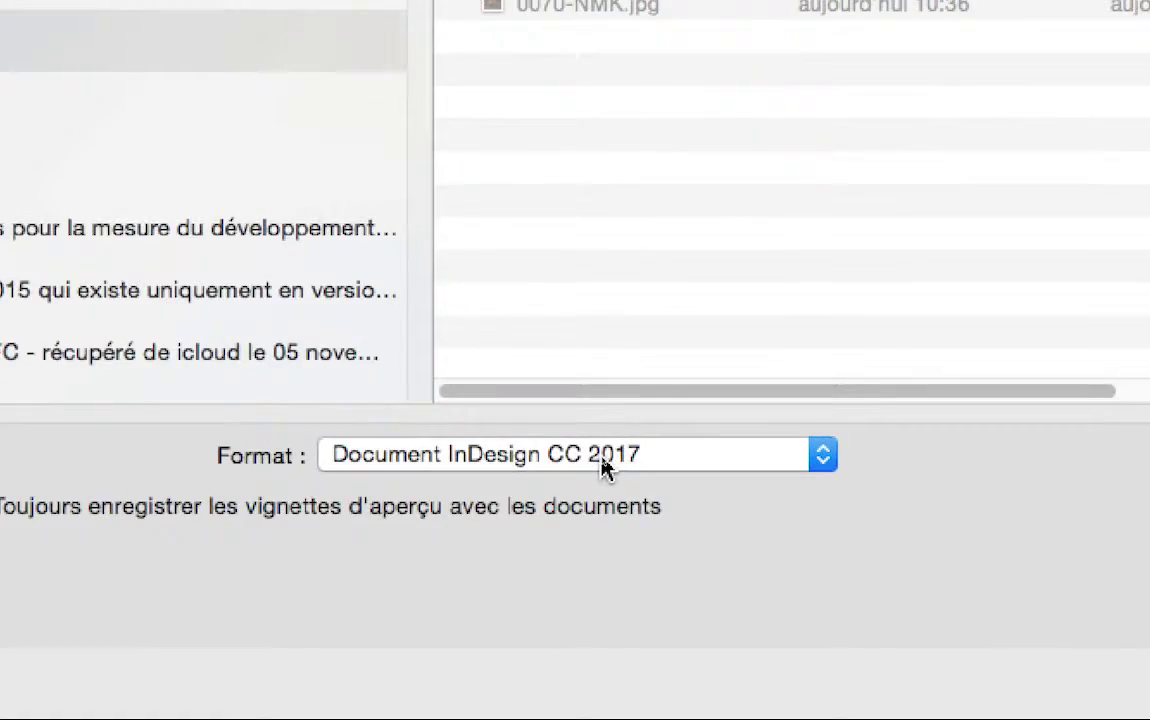
Step: Try the Modèle InDesign CC 2017 save format, check its file extension and return to Document InDesign CC 2017
{"action": "left_click", "coordinate": [604, 460]}
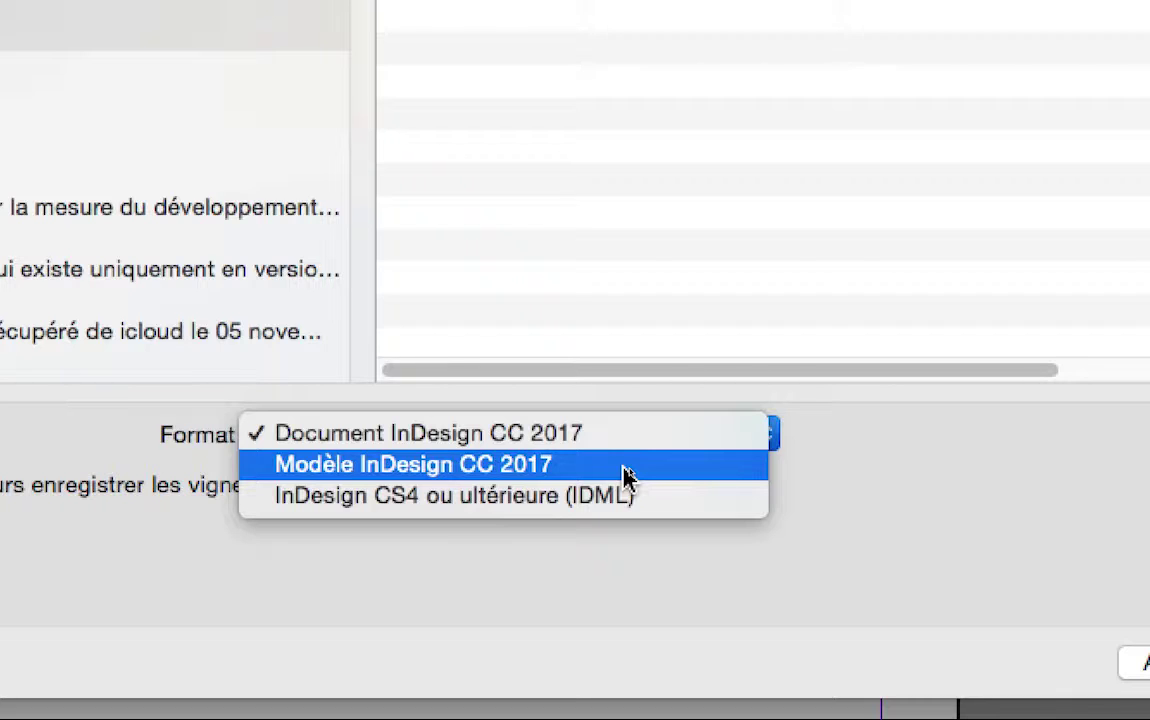
{"action": "left_click", "coordinate": [623, 466]}
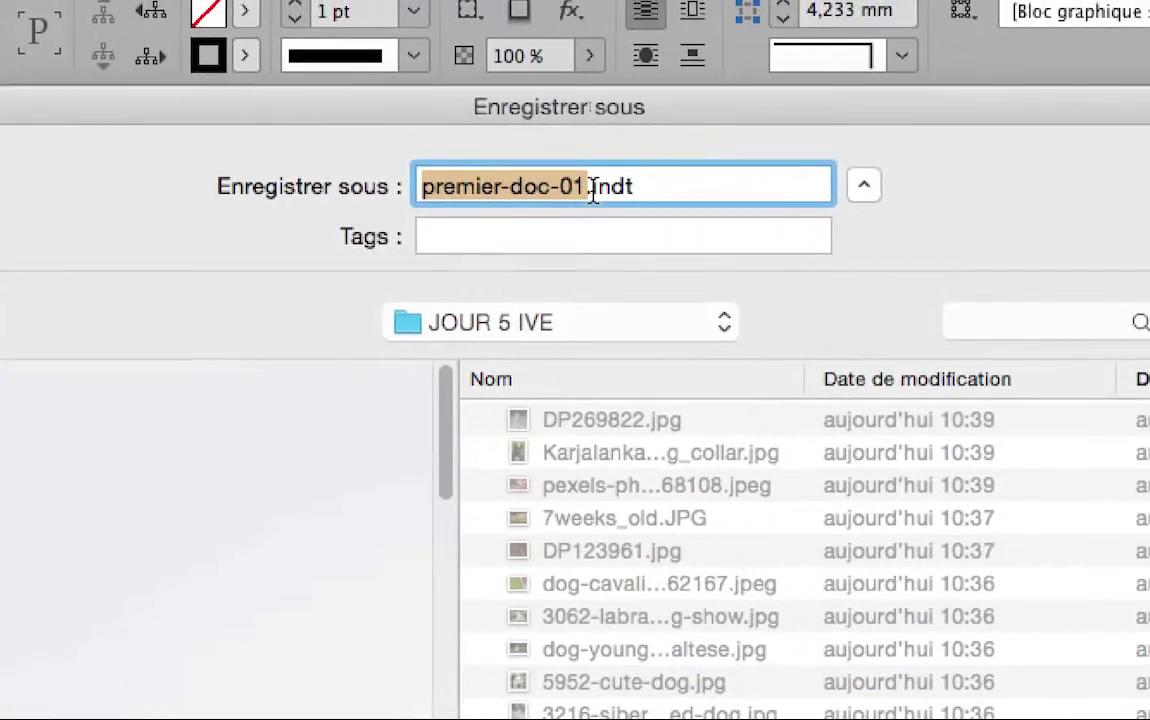
{"action": "left_click_drag", "start_coordinate": [593, 190], "coordinate": [638, 189]}
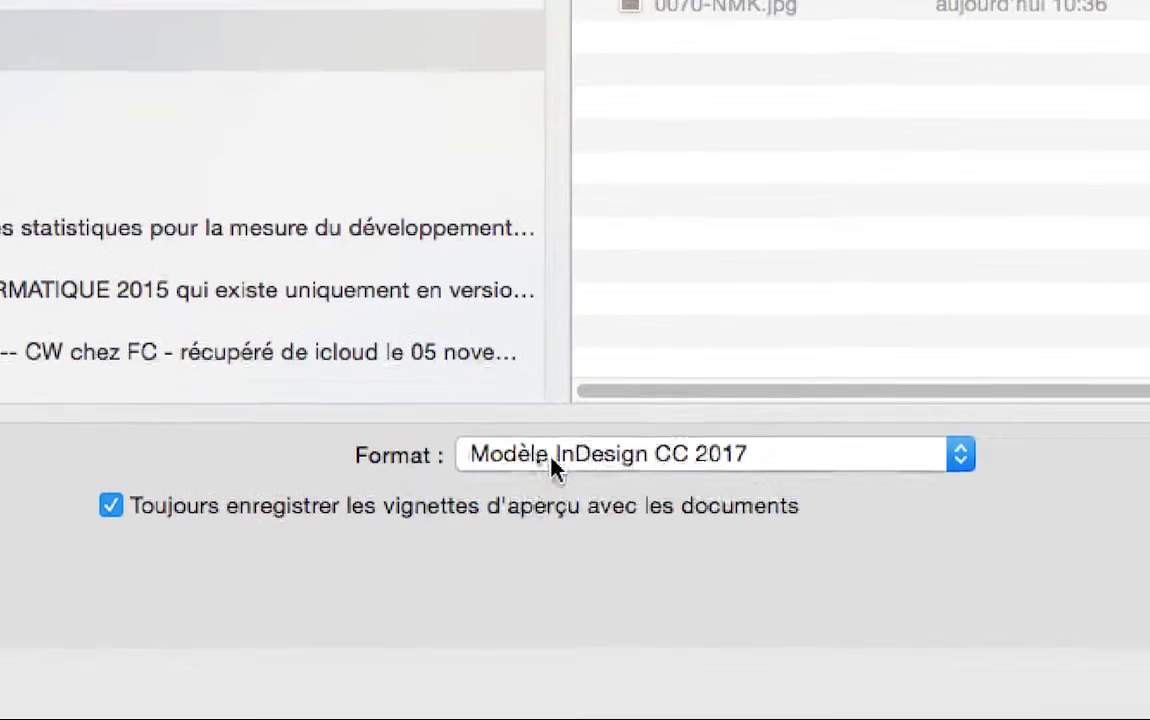
{"action": "left_click", "coordinate": [555, 468]}
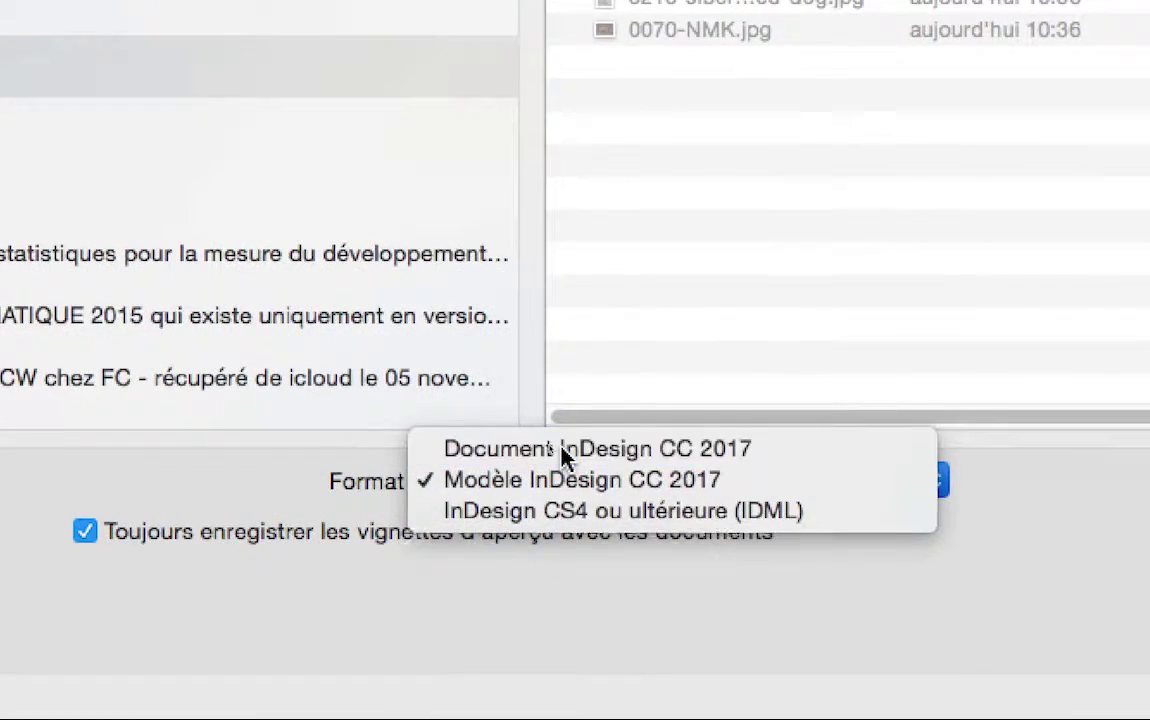
{"action": "left_click", "coordinate": [590, 424]}
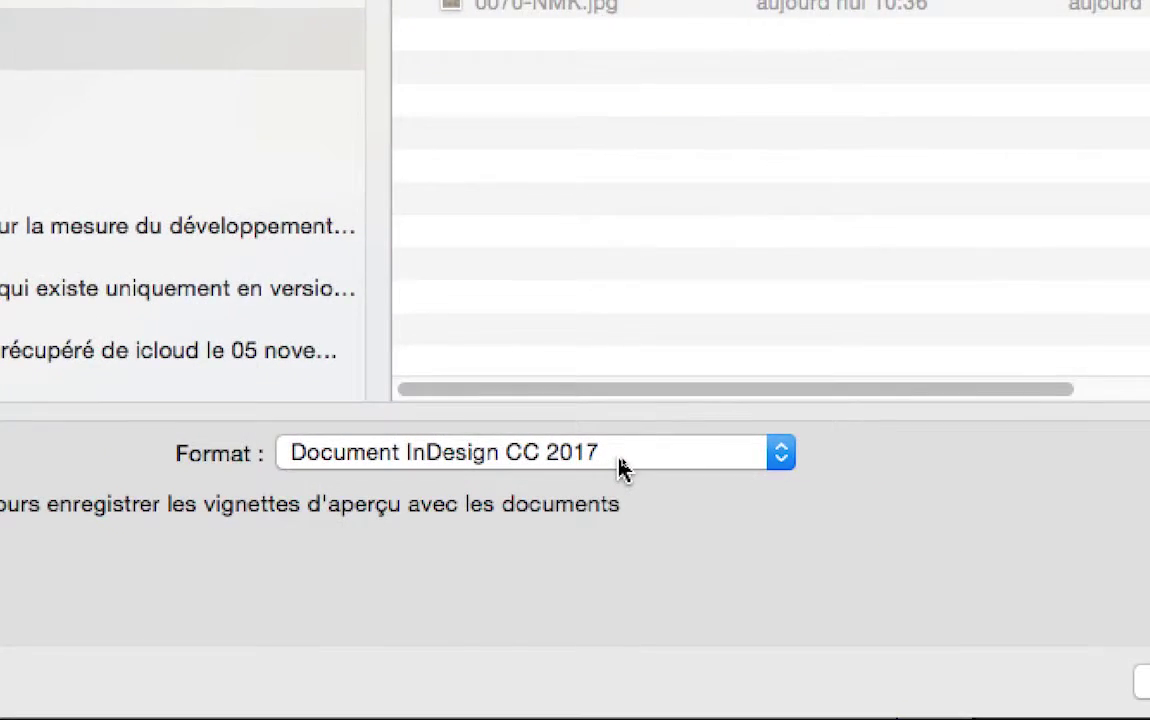
Step: Try the InDesign CS4 ou ultérieure (IDML) save format, check its extension and return to Document InDesign CC 2017
{"action": "left_click", "coordinate": [638, 457]}
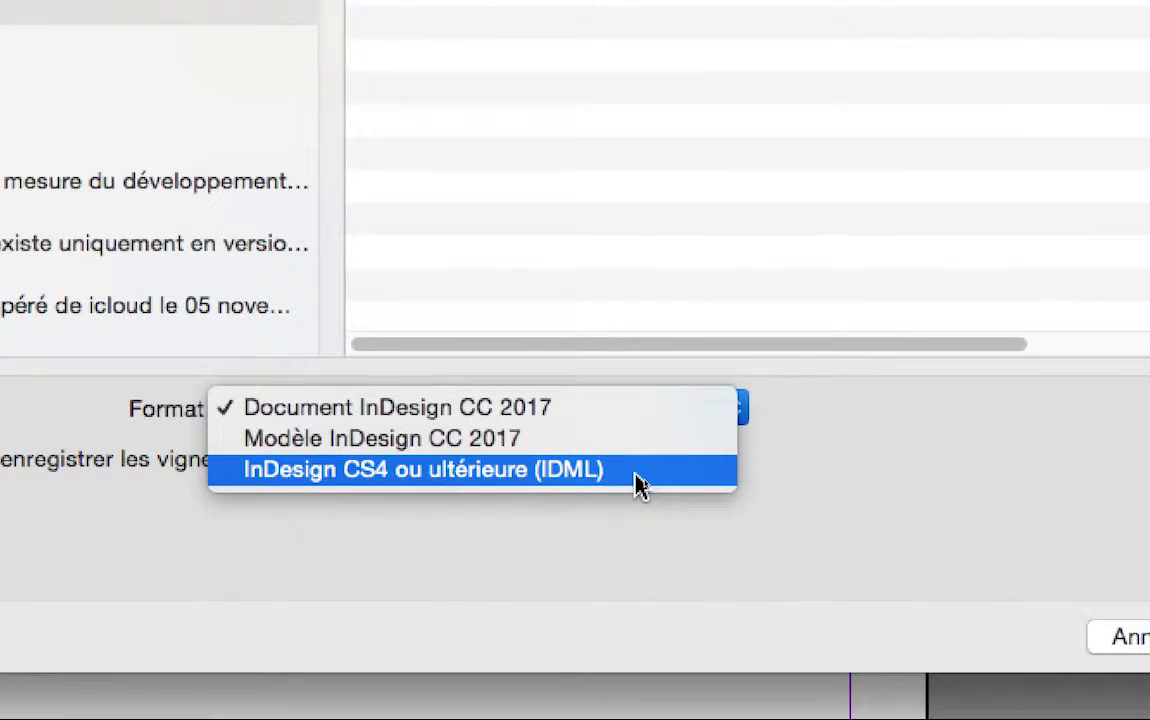
{"action": "left_click", "coordinate": [638, 486]}
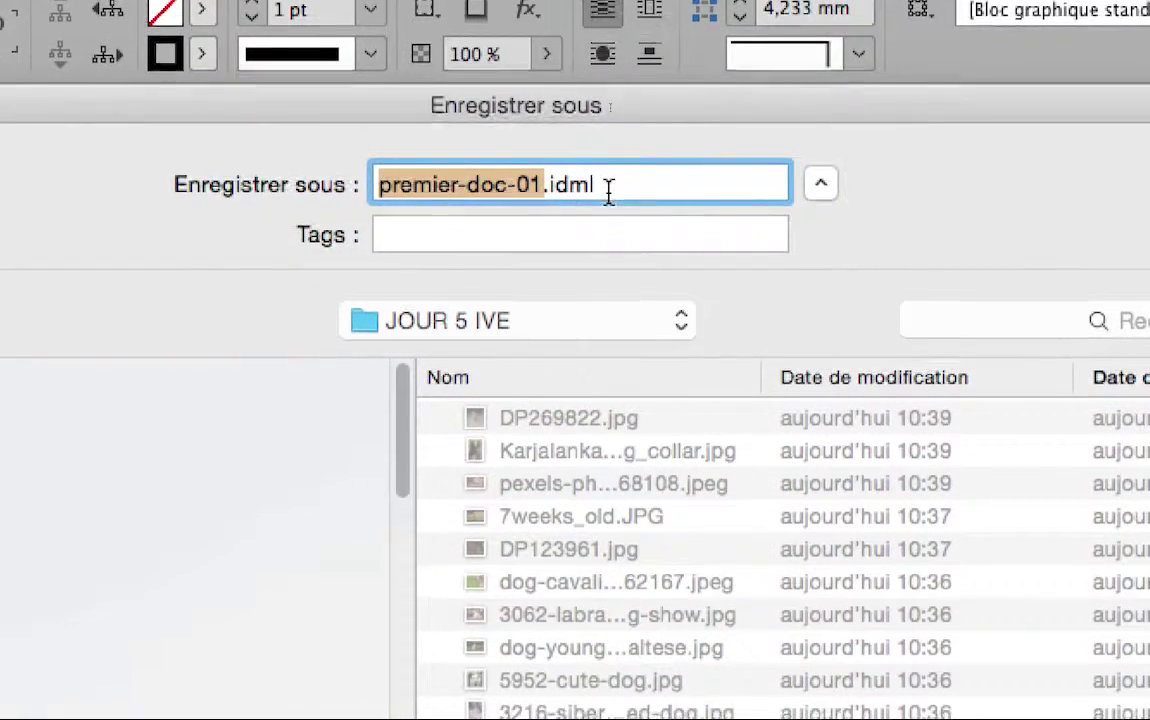
{"action": "left_click_drag", "start_coordinate": [609, 195], "coordinate": [544, 191]}
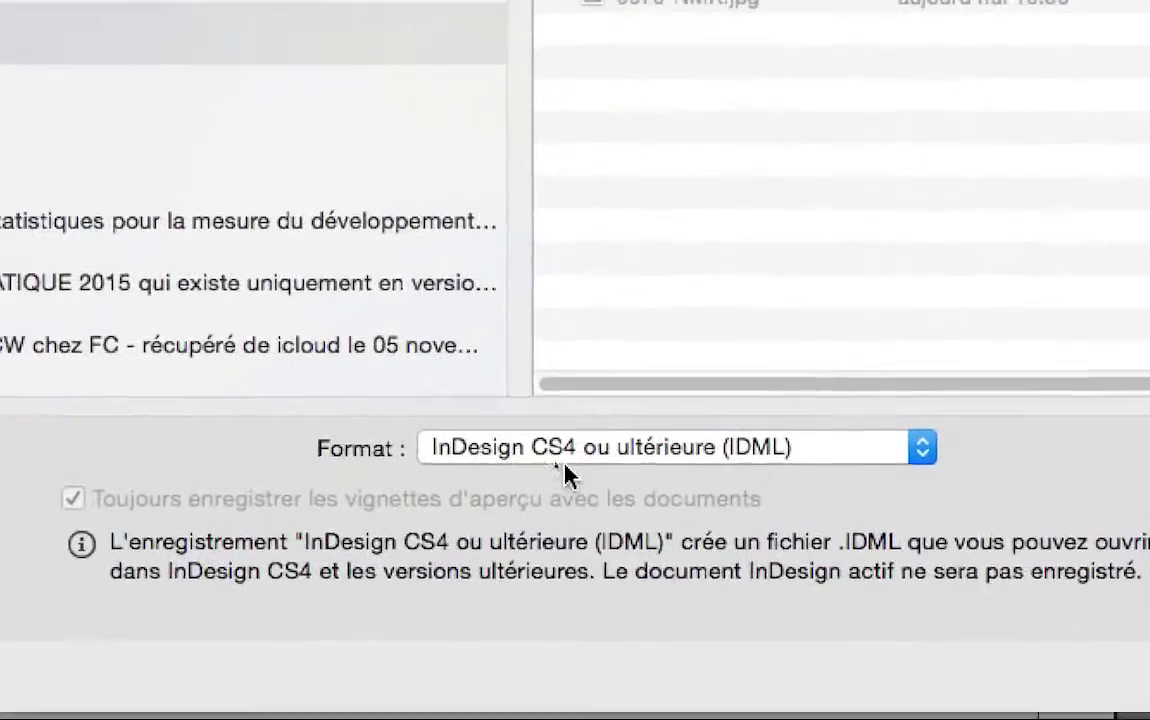
{"action": "left_click", "coordinate": [572, 462]}
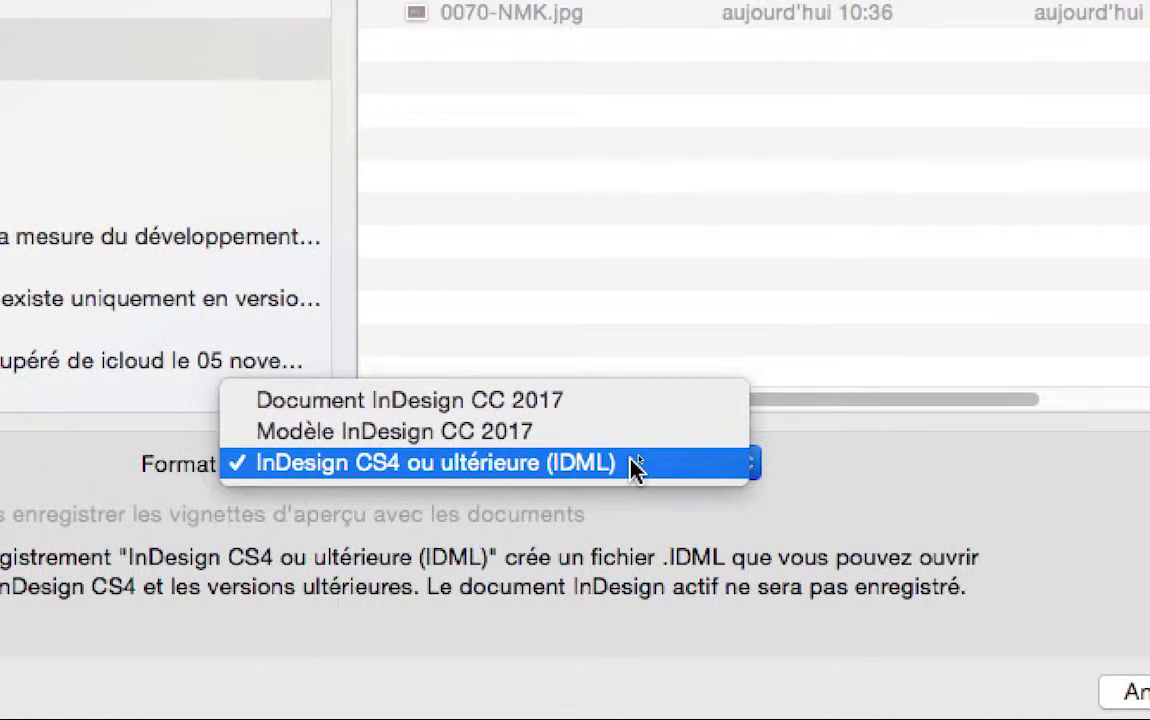
{"action": "left_click", "coordinate": [638, 466]}
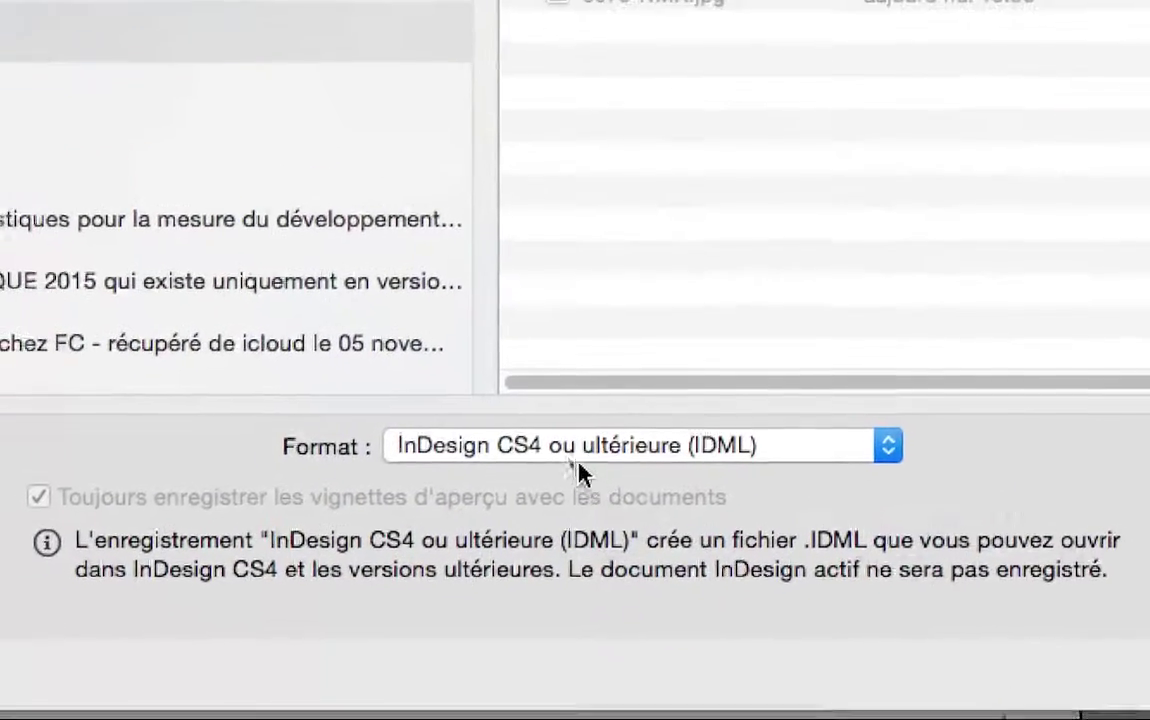
{"action": "left_click", "coordinate": [580, 452]}
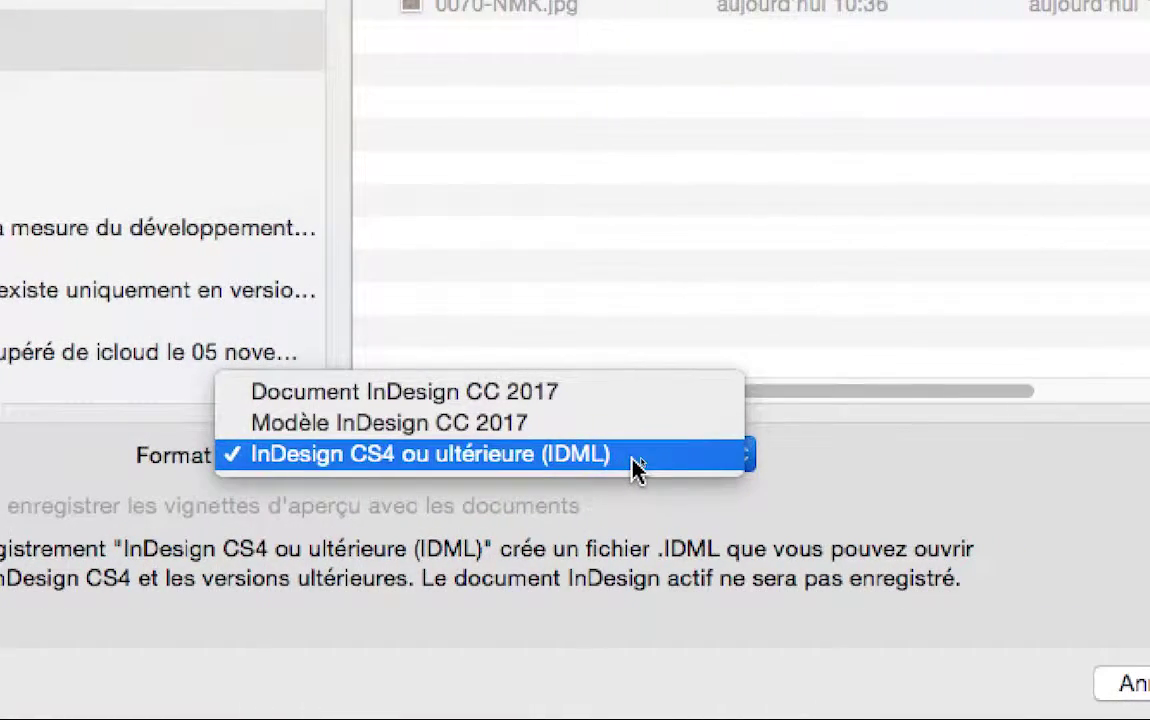
{"action": "left_click", "coordinate": [631, 465]}
{"action": "left_click", "coordinate": [631, 465]}
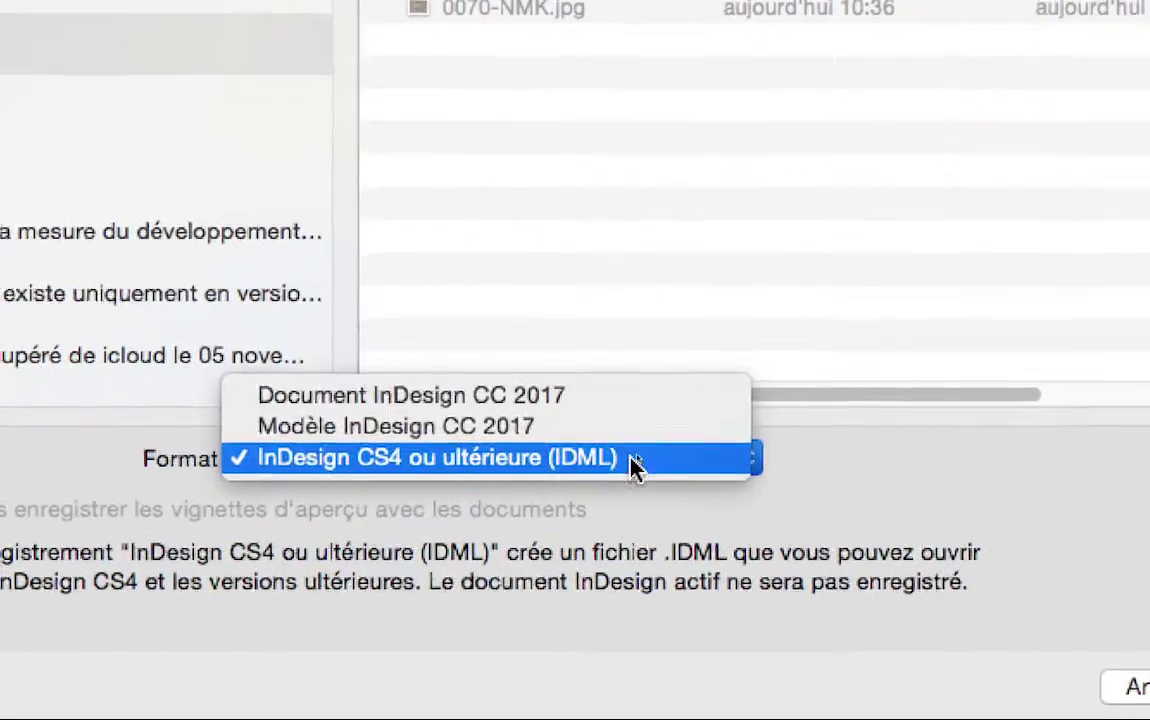
{"action": "left_click", "coordinate": [597, 393]}
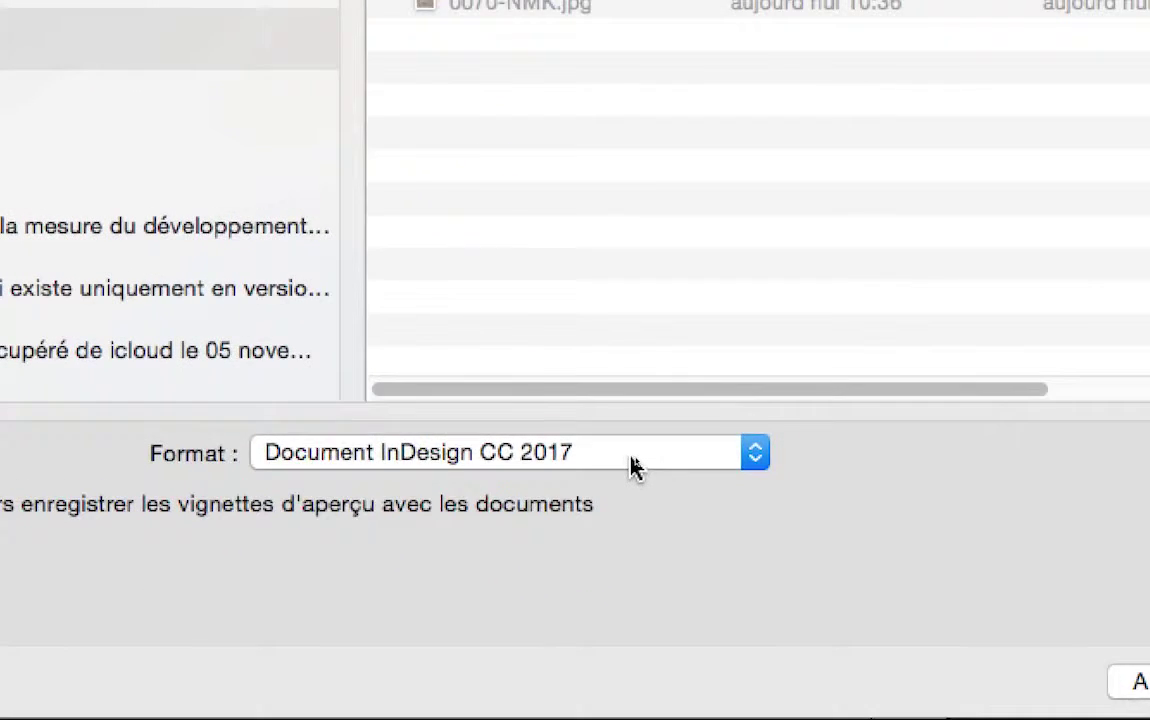
{"action": "left_click", "coordinate": [632, 466]}
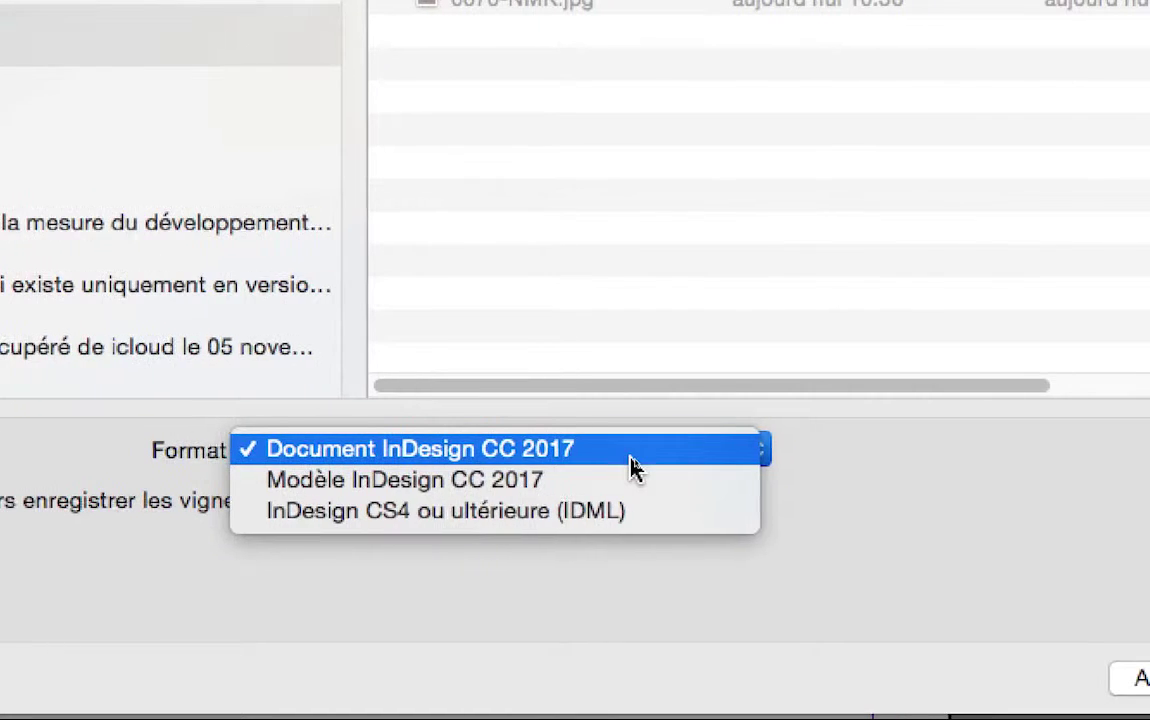
{"action": "left_click", "coordinate": [625, 458]}
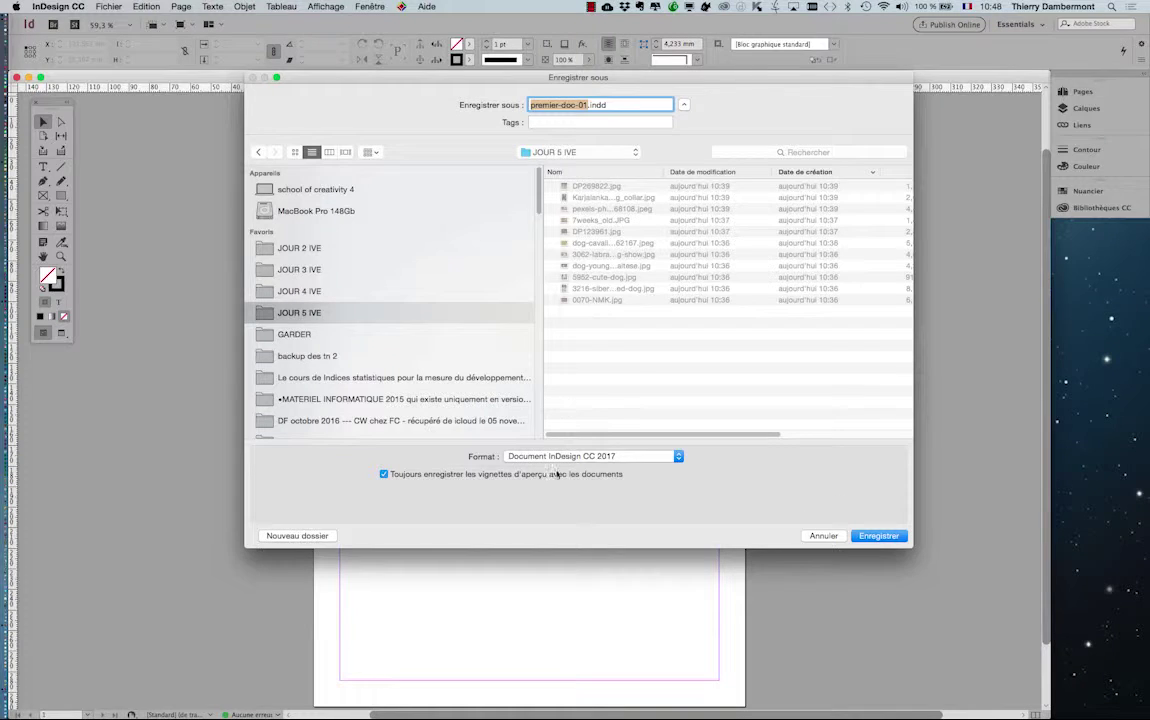
Step: Save premier-doc-01 in the Document InDesign CC 2017 format
{"action": "left_click", "coordinate": [575, 457]}
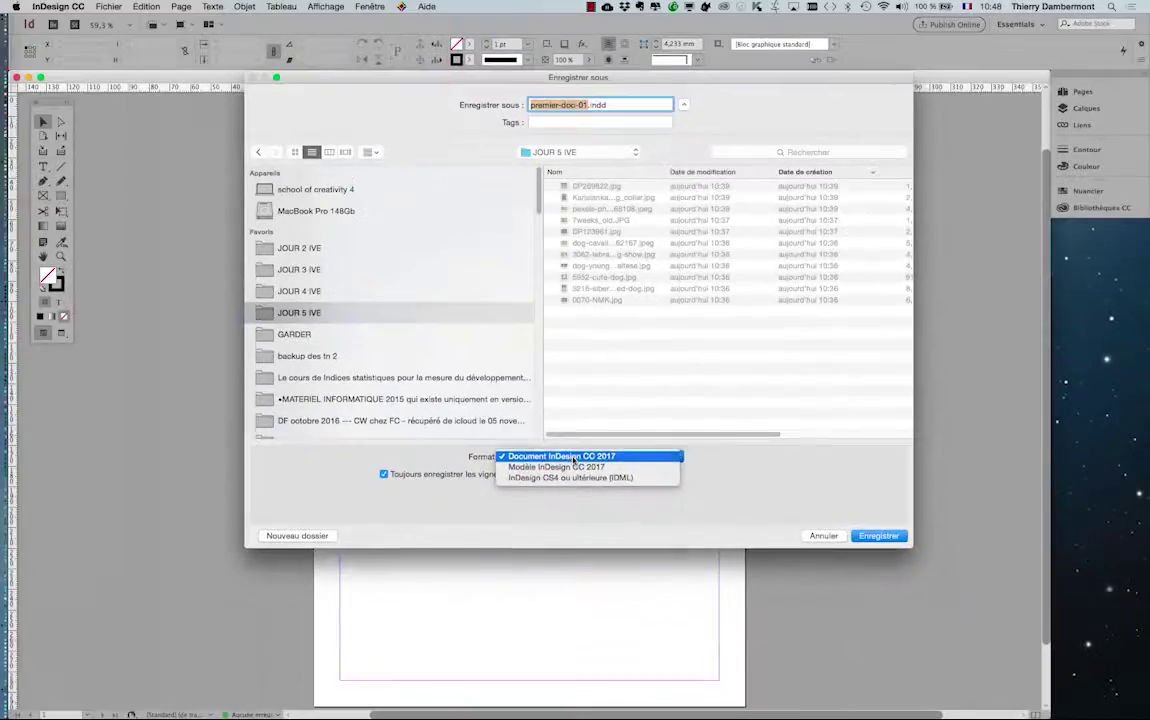
{"action": "left_click", "coordinate": [887, 537]}
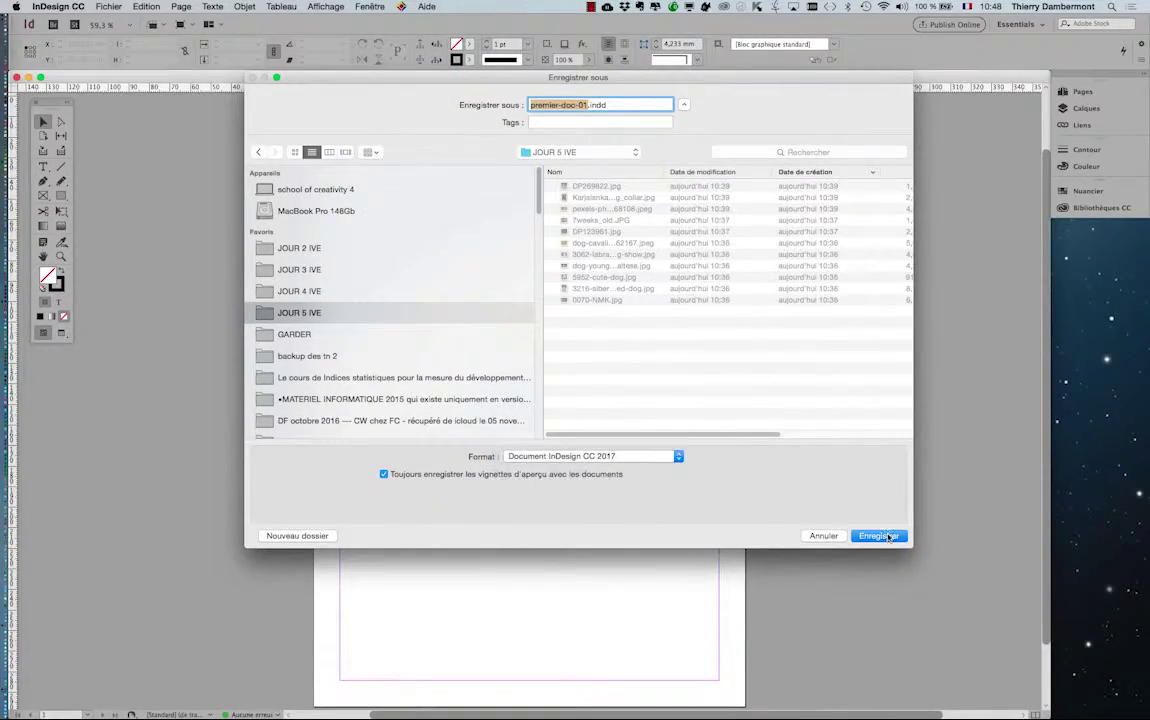
{"action": "left_click", "coordinate": [887, 537]}
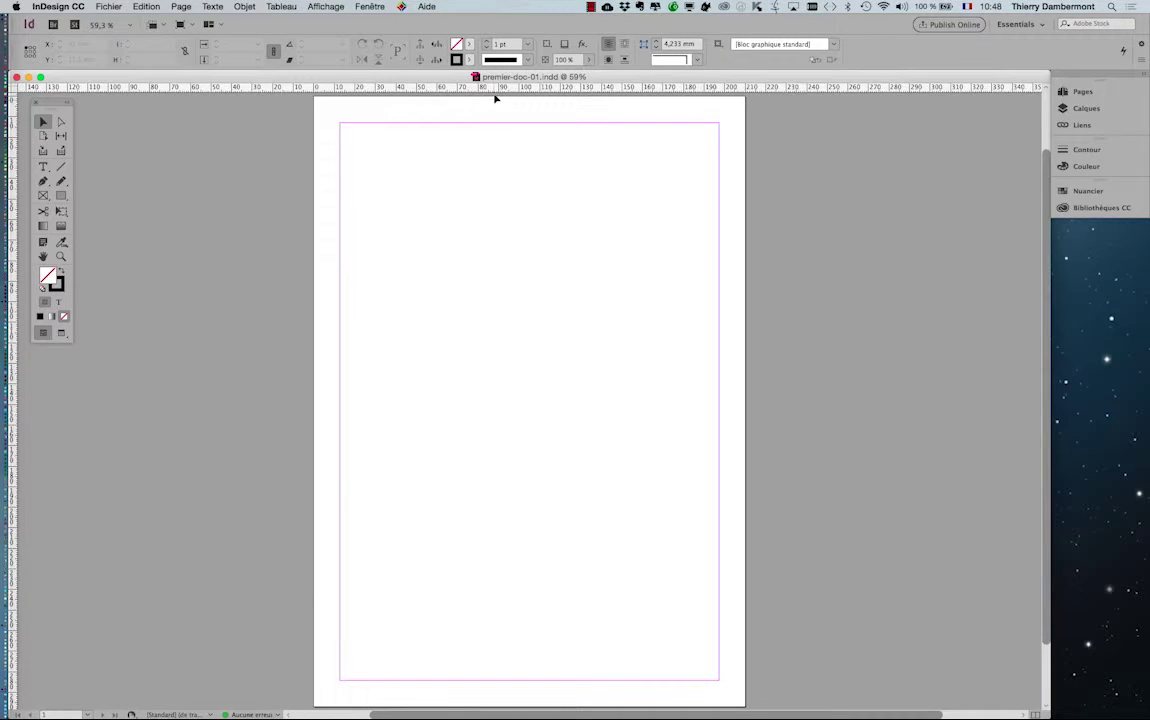